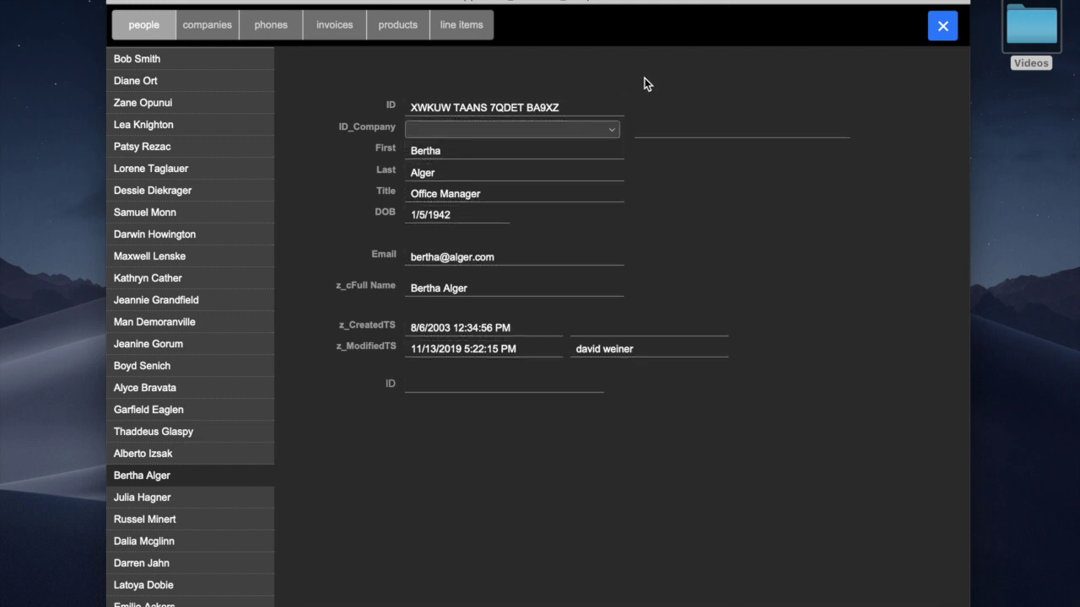
Step: View the company choices in both ID_Company fields of the selected person record, closing each list without choosing a company
click(602, 131)
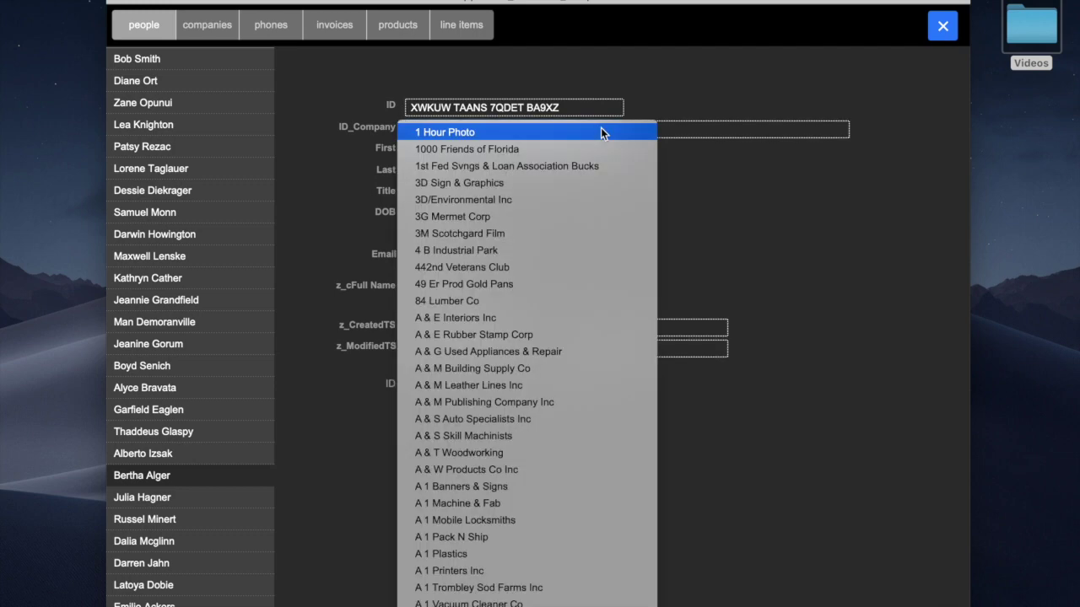
click(630, 75)
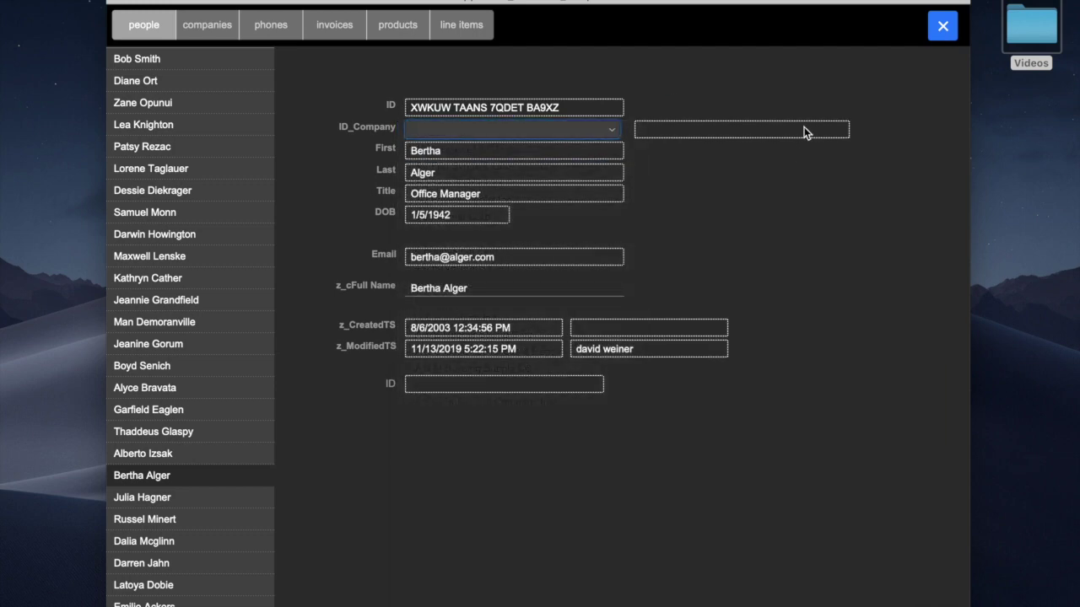
click(805, 128)
click(844, 102)
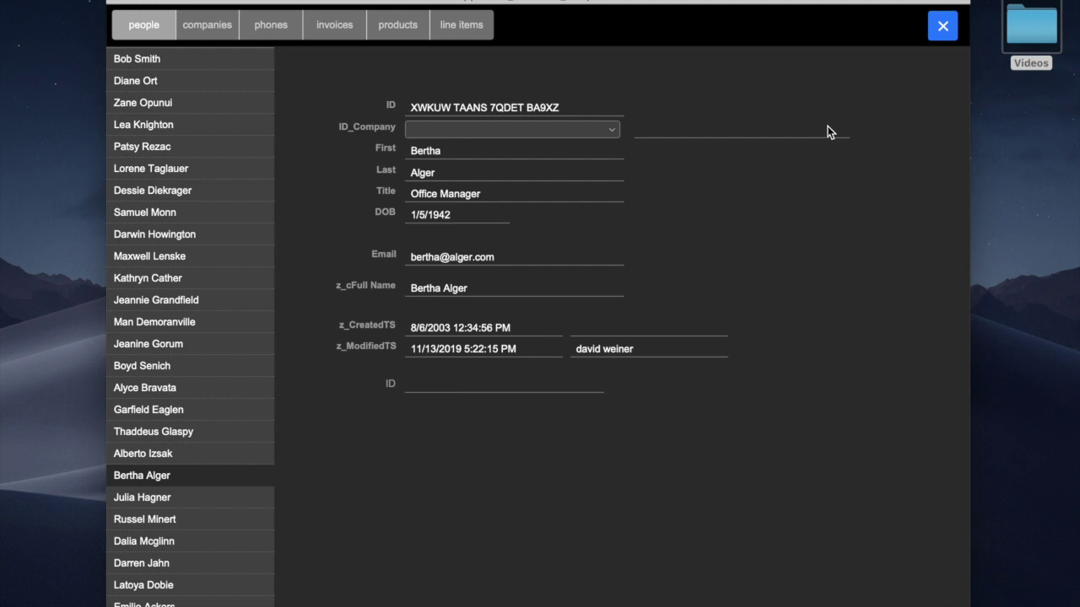
Step: Jump to the companies starting with Y in the drop-down version of ID_Company, and leave the field without picking one
click(827, 126)
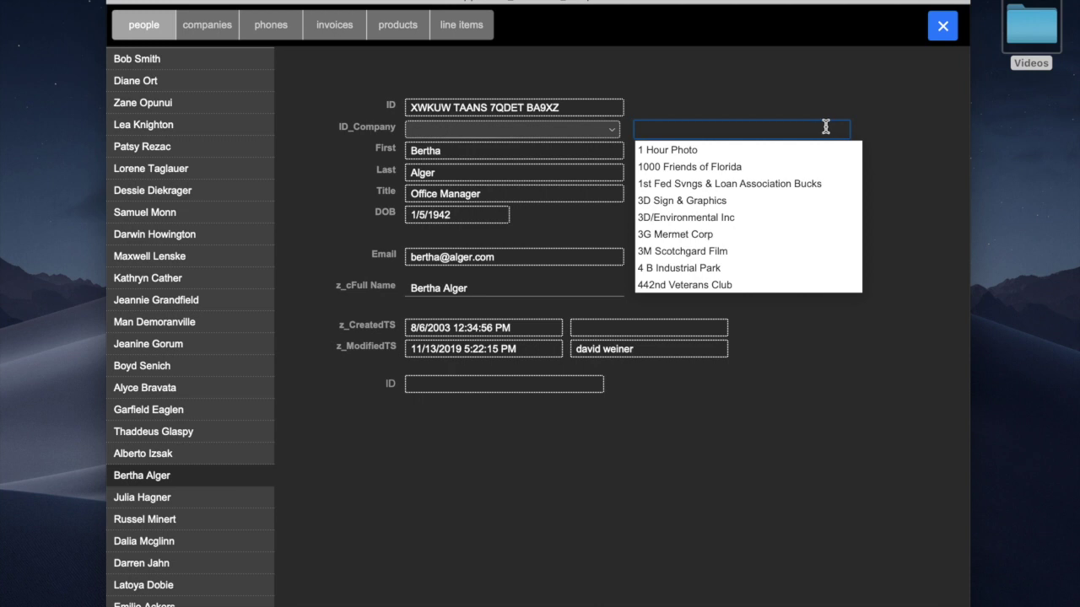
key(t)
key(y)
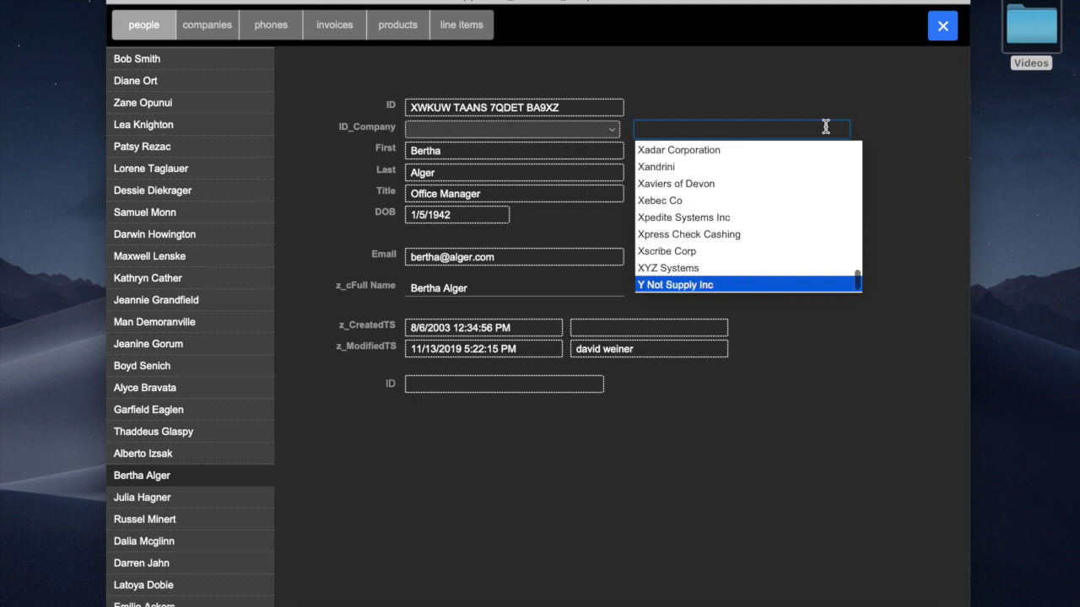
key(Down)
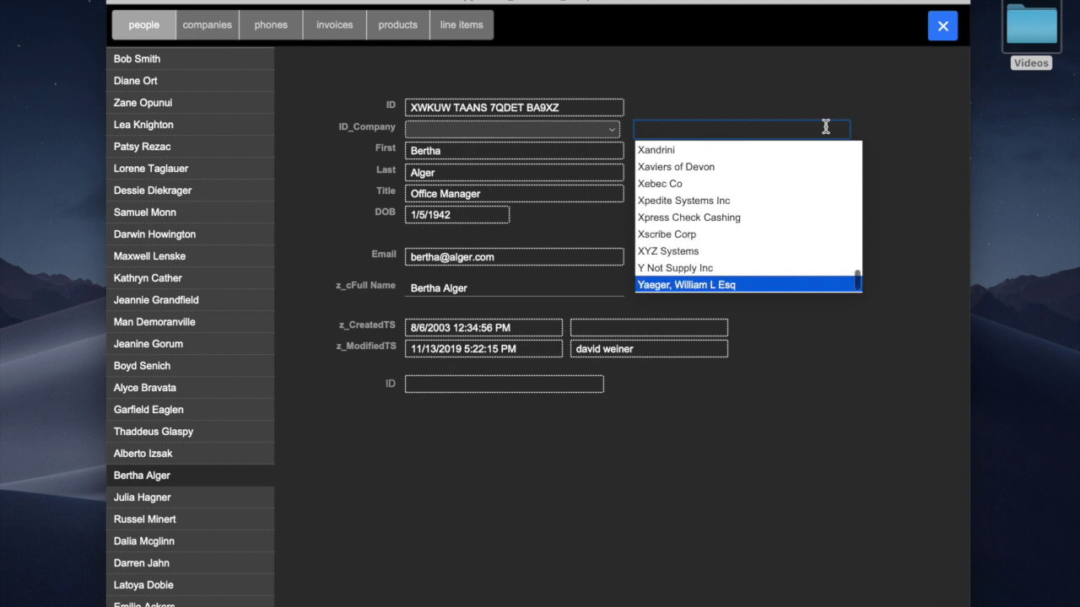
click(885, 129)
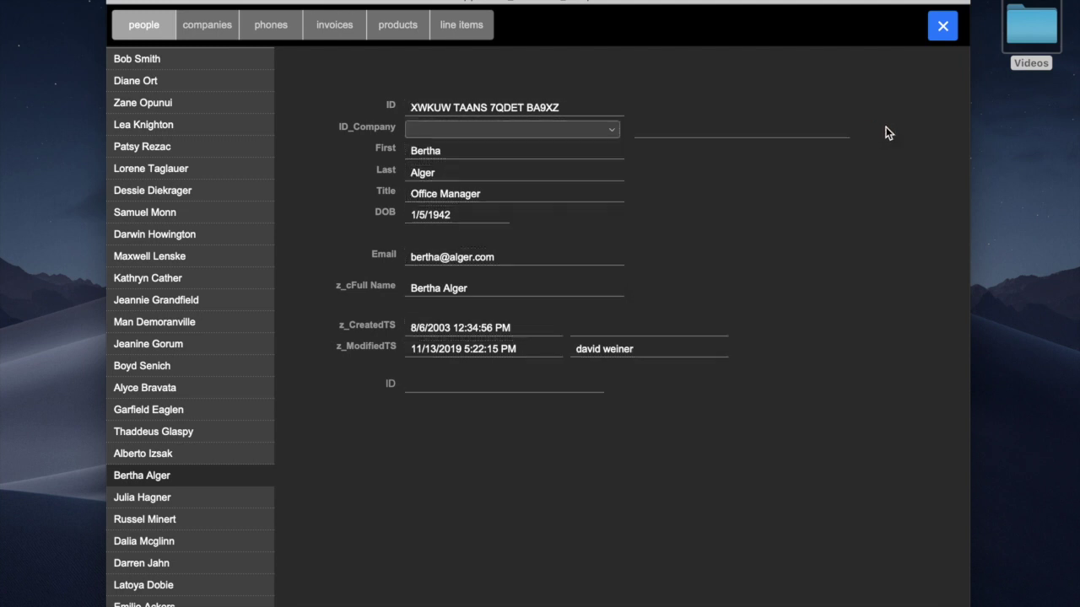
Step: Browse the long company list in the pop-up menu version of ID_Company and close it without choosing a company
click(570, 130)
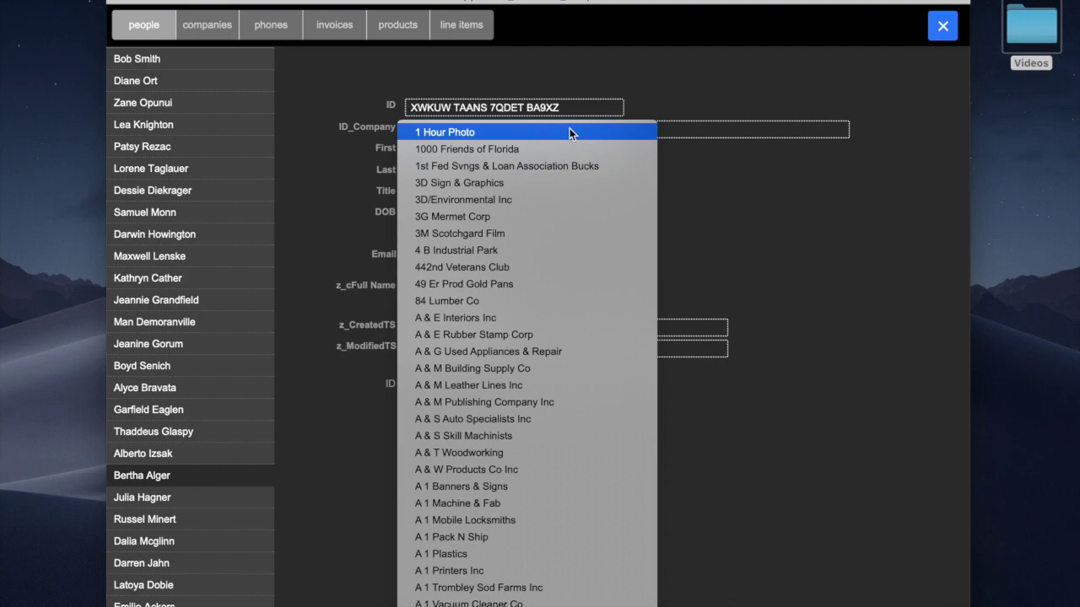
scroll(558, 300, down, 15)
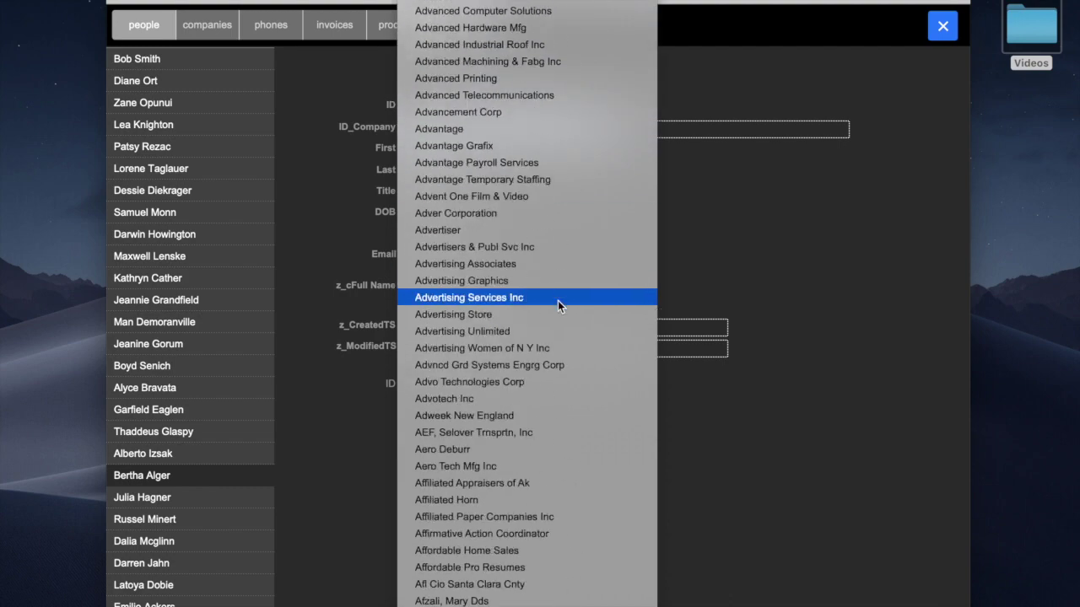
scroll(558, 300, down, 20)
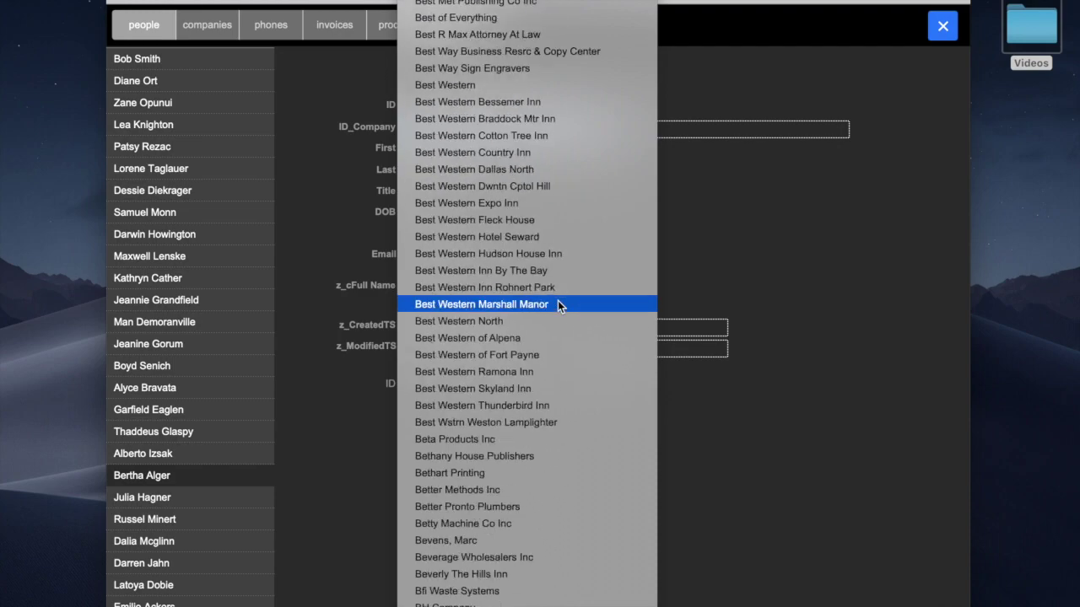
scroll(559, 305, down, 20)
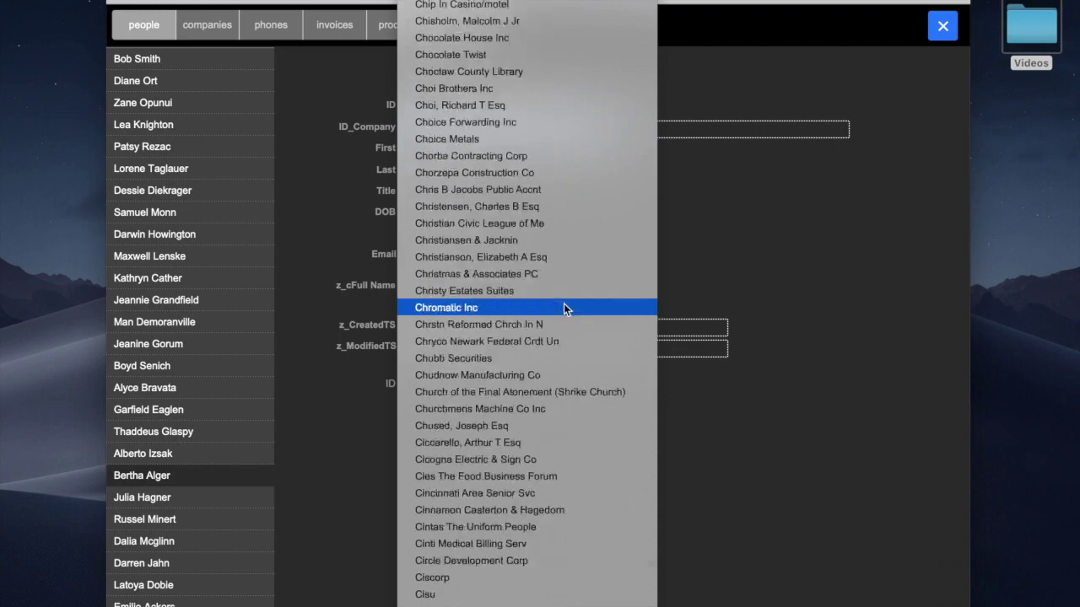
scroll(564, 308, down, 7)
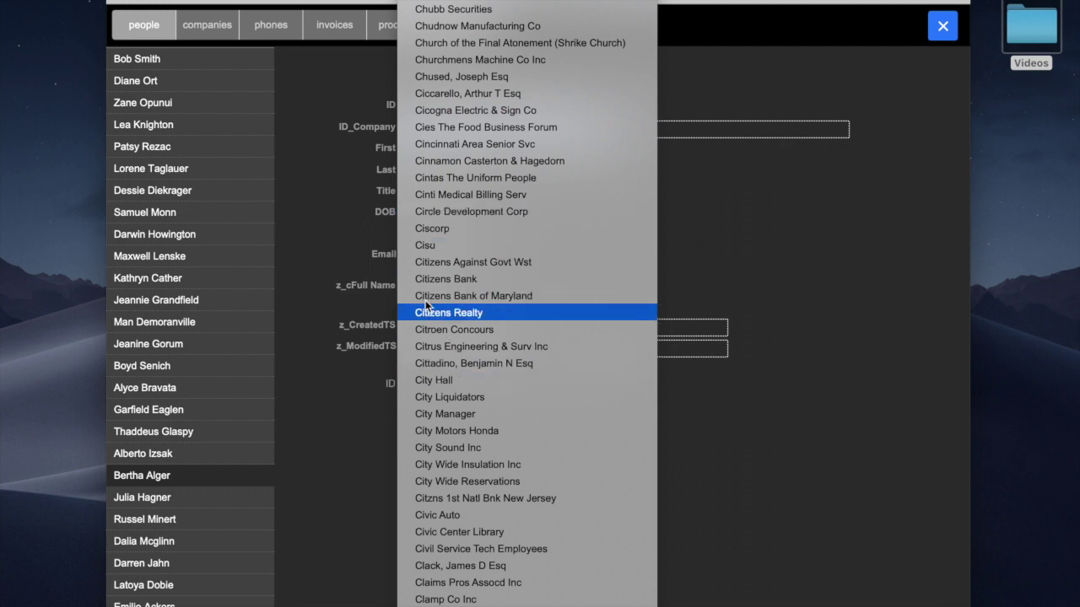
click(350, 229)
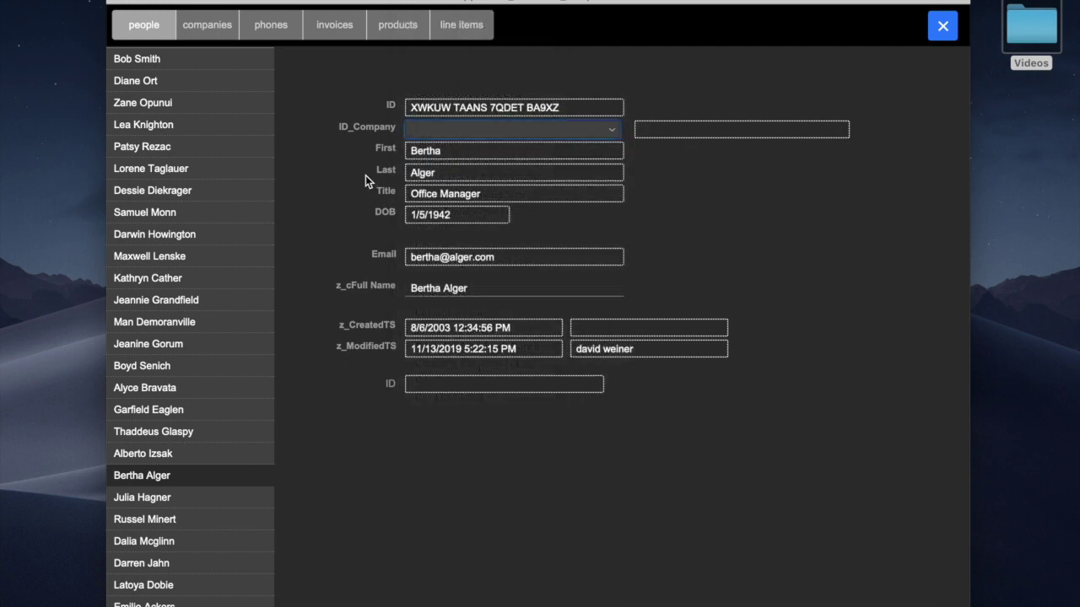
click(593, 131)
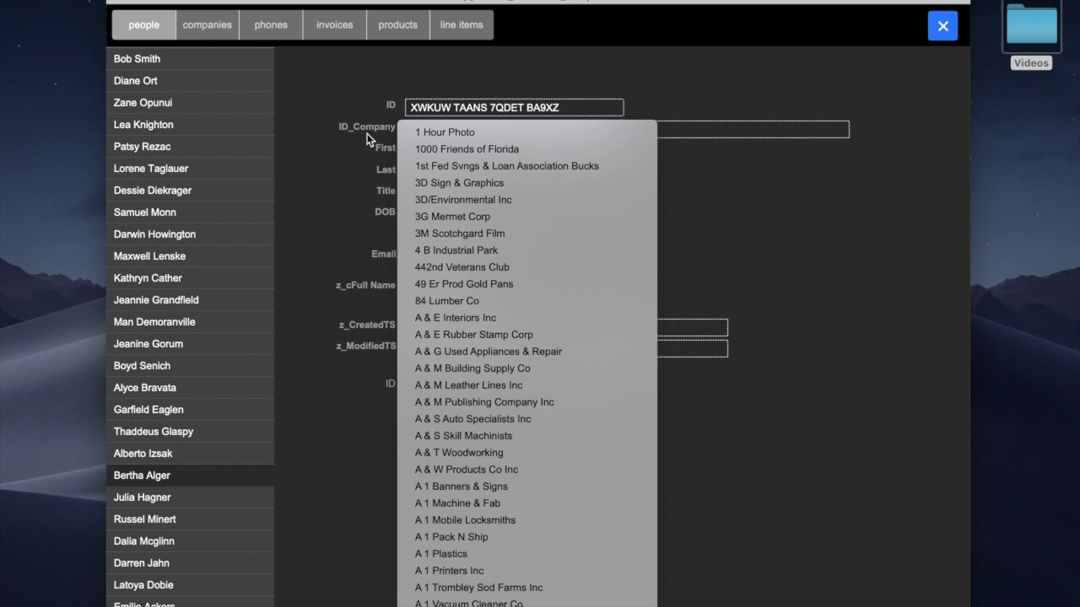
key(Escape)
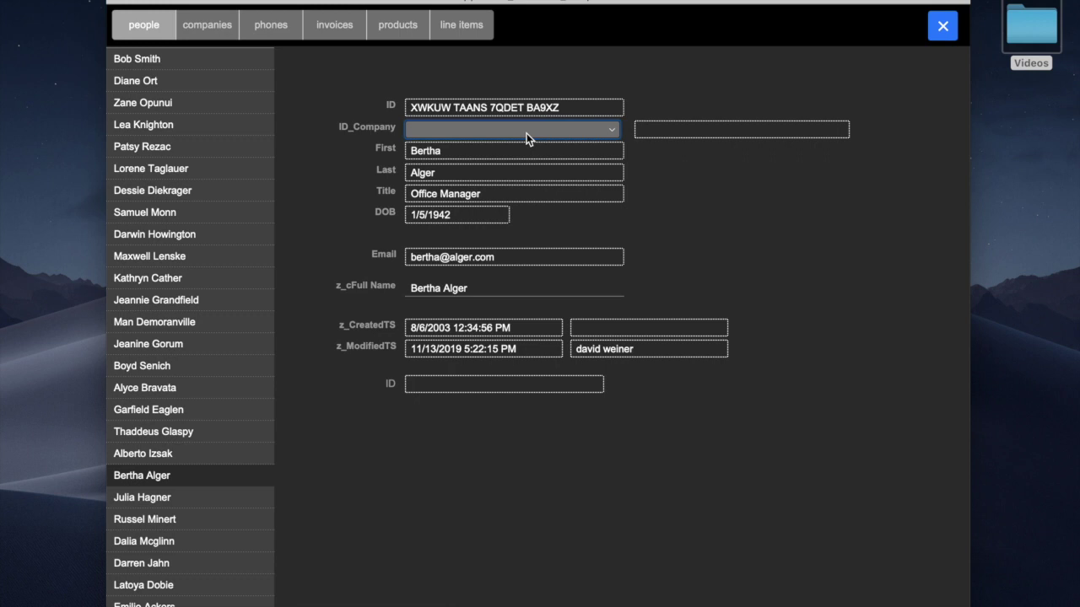
Step: Switch to Layout mode and open the "Company ID and Name" value list used by the pop-up ID_Company field
key(super+l)
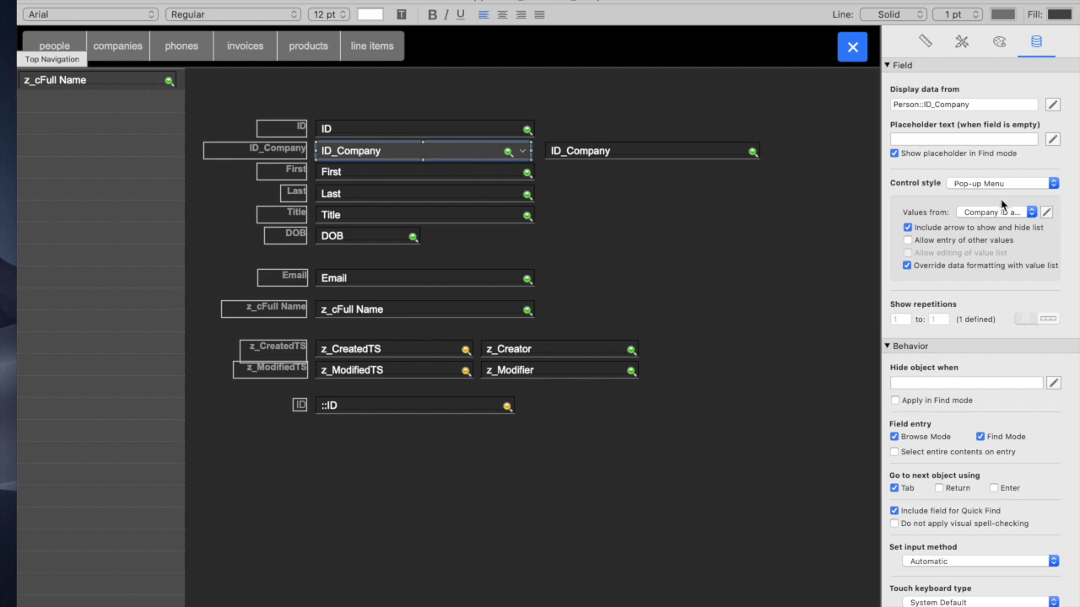
click(1046, 214)
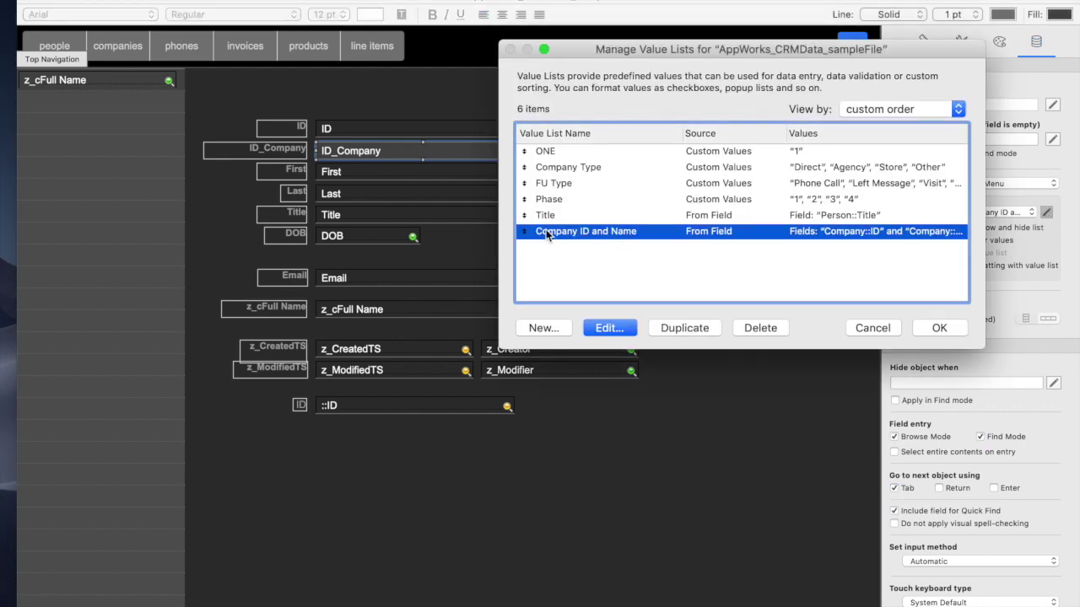
double_click(627, 234)
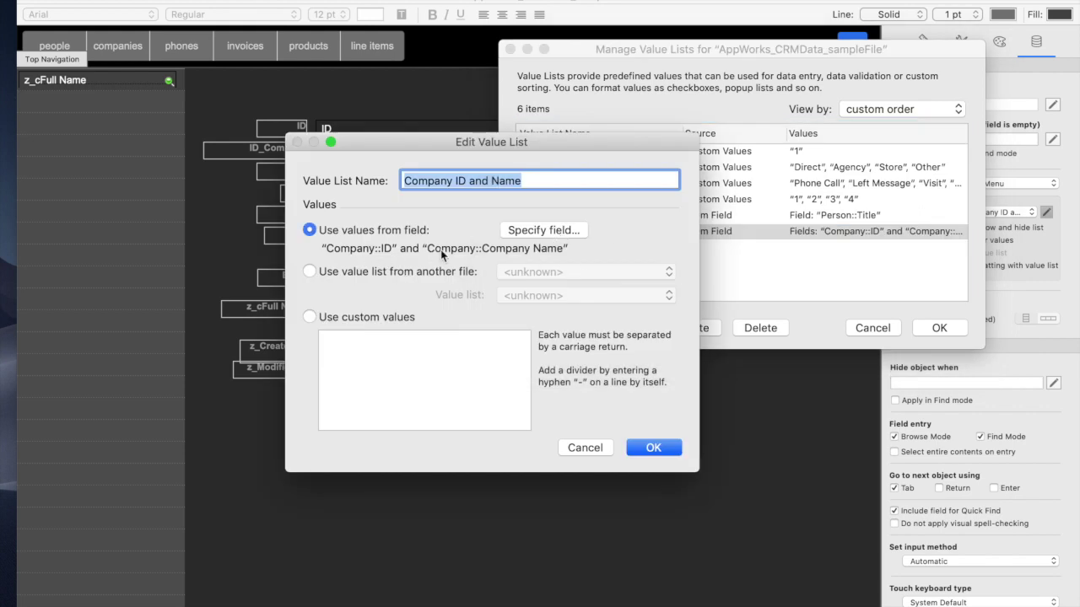
Step: Review the value list's two source fields and the "Show values only from second field" option, and accept the value list dialogs
click(562, 236)
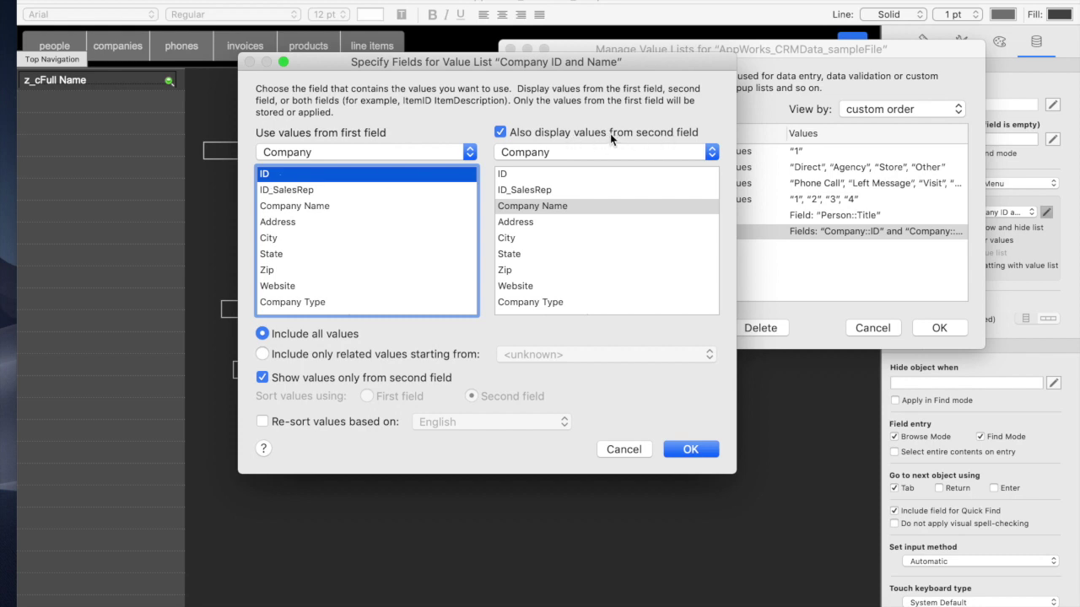
click(578, 215)
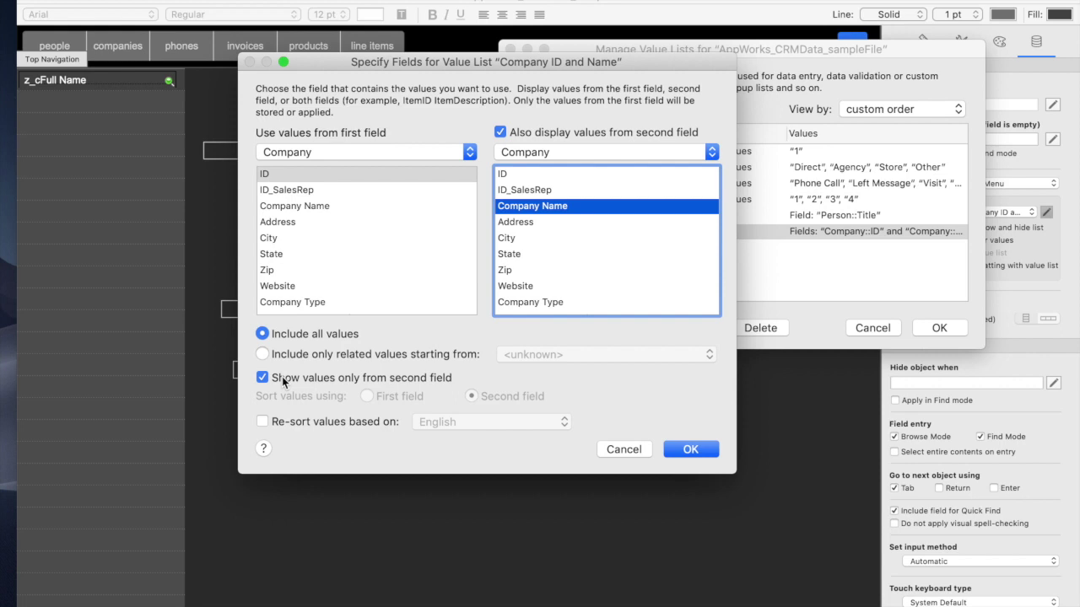
click(338, 381)
click(338, 382)
click(690, 449)
click(665, 450)
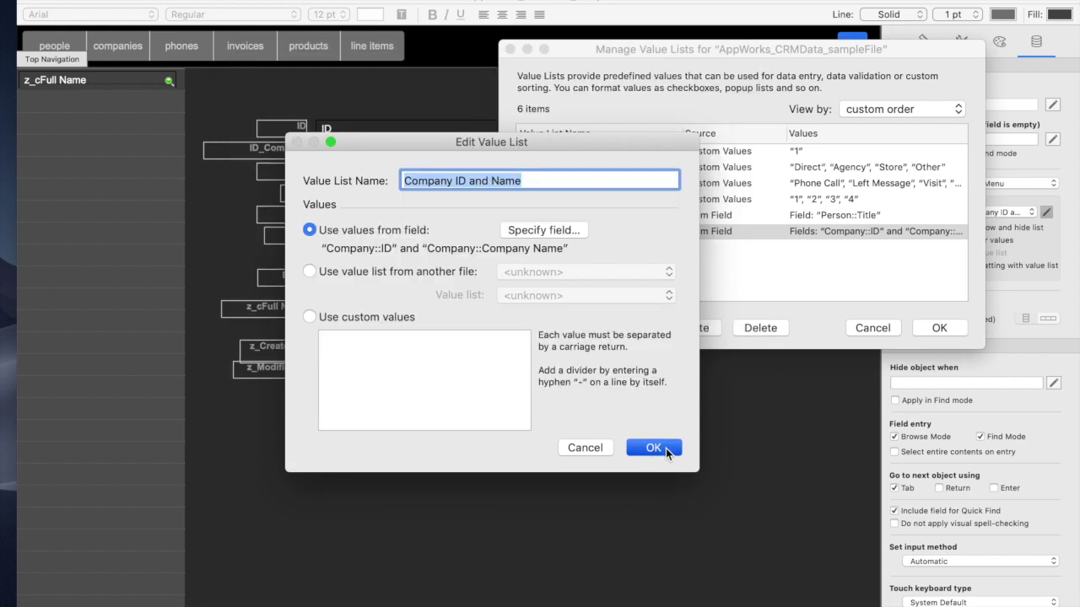
click(956, 336)
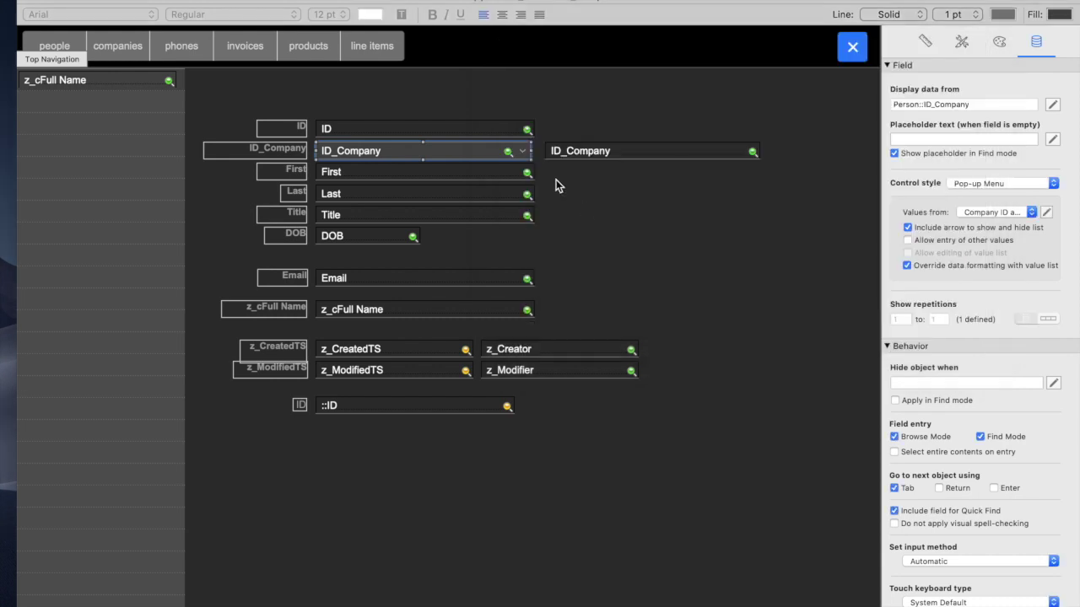
Step: Disable "Override data formatting with value list" for the pop-up ID_Company field and return to Browse mode
click(661, 151)
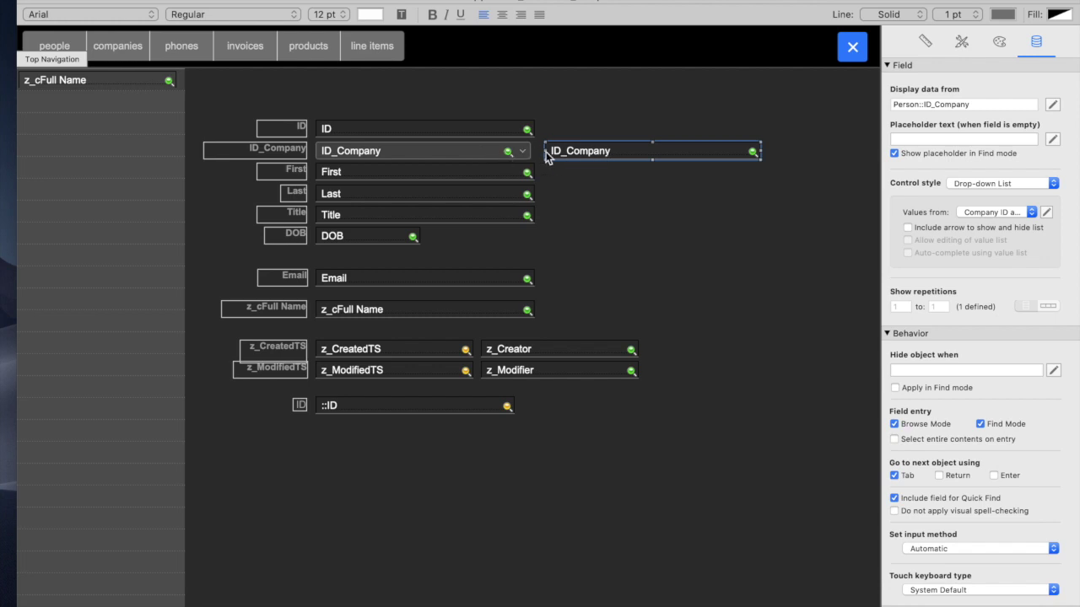
click(516, 158)
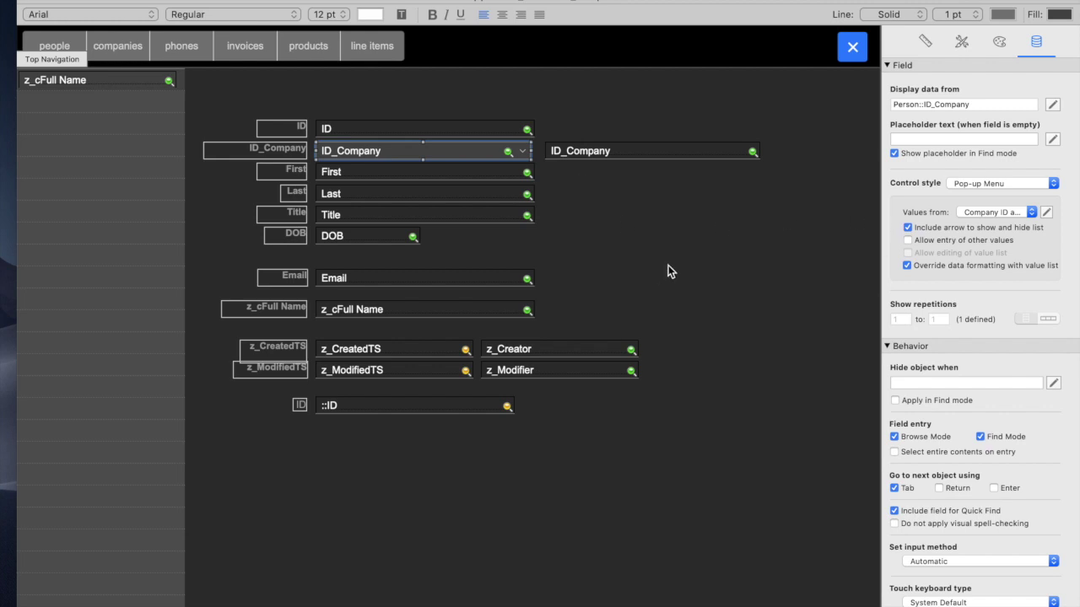
click(973, 268)
key(super+b)
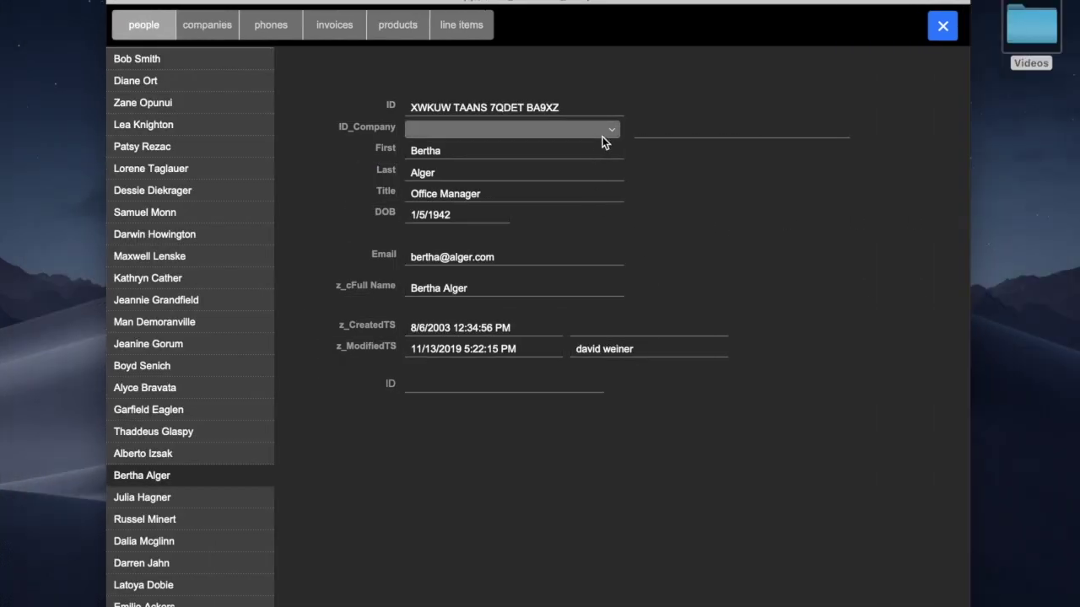
Step: Choose 3M Scotchgard Film as the person's company in the pop-up ID_Company field and commit the record
click(522, 131)
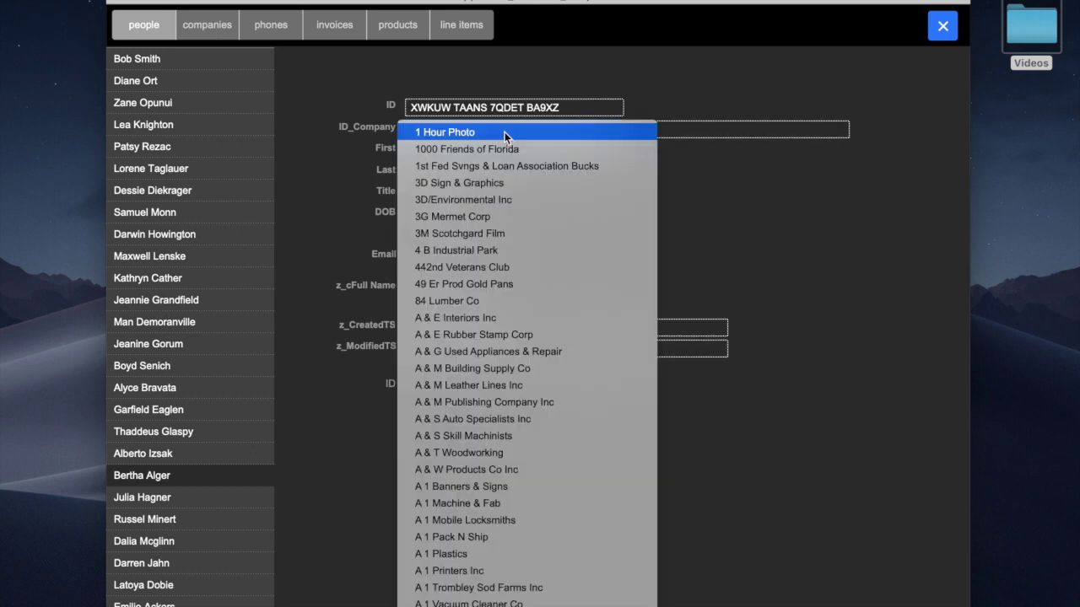
click(511, 226)
click(760, 219)
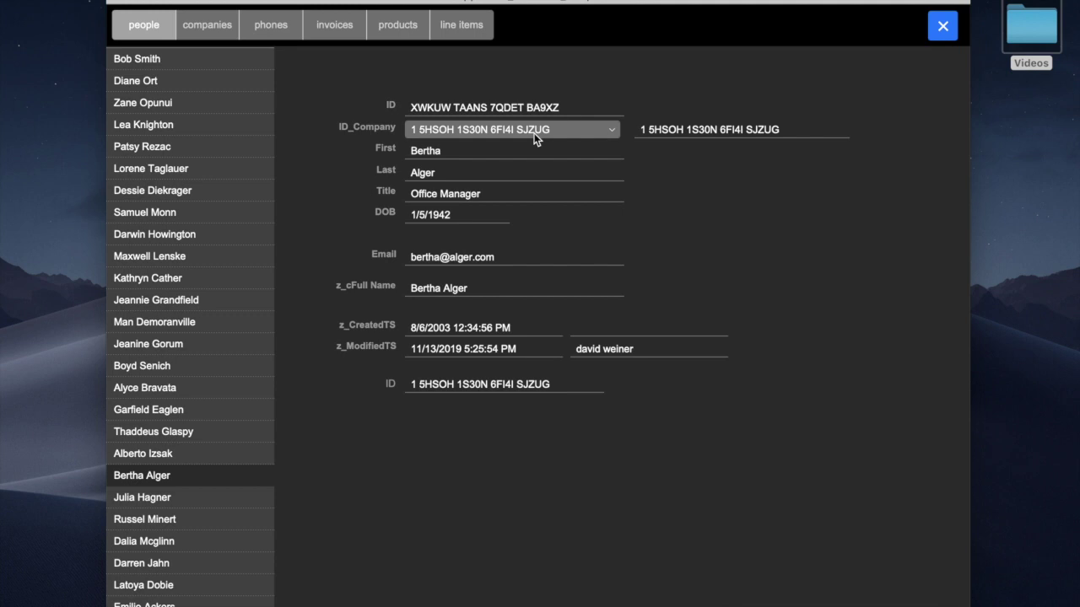
Step: Re-enable "Override data formatting with value list" for the pop-up ID_Company field in Layout mode and return to Browse mode
key(super+l)
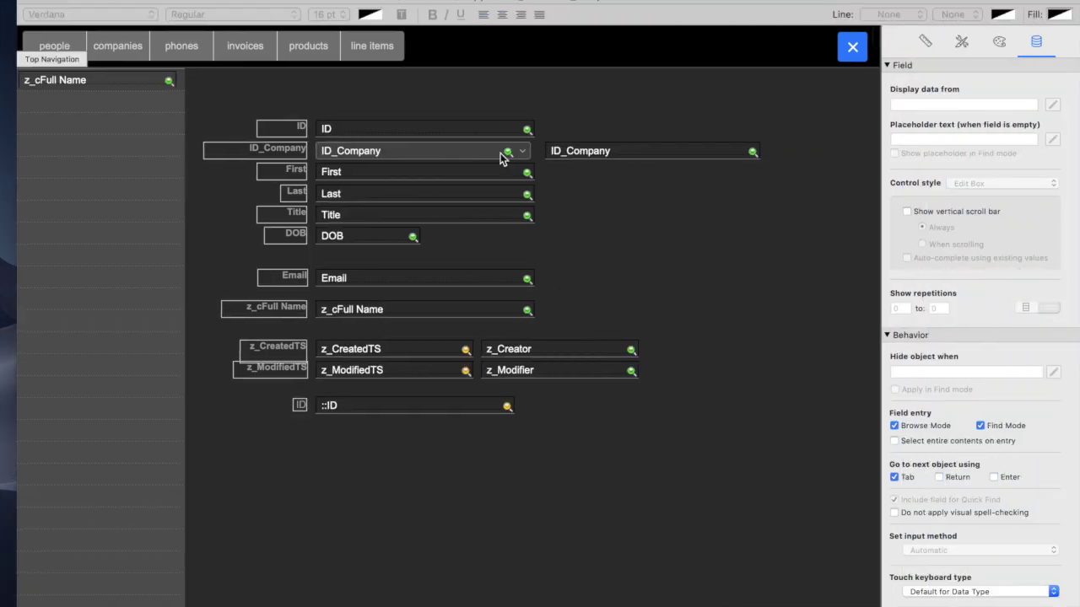
click(502, 158)
click(931, 266)
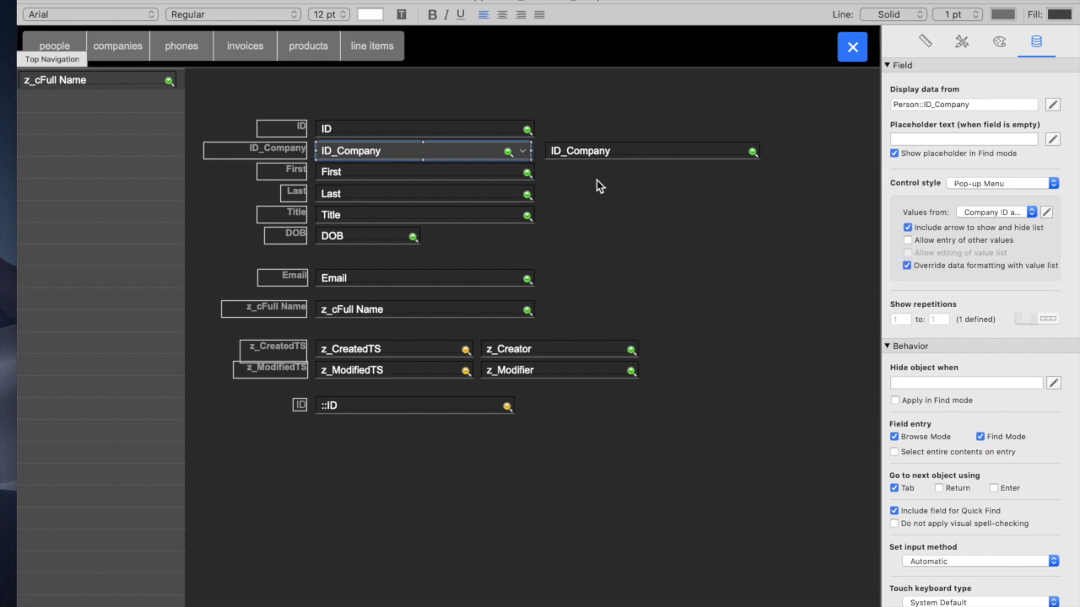
key(super+b)
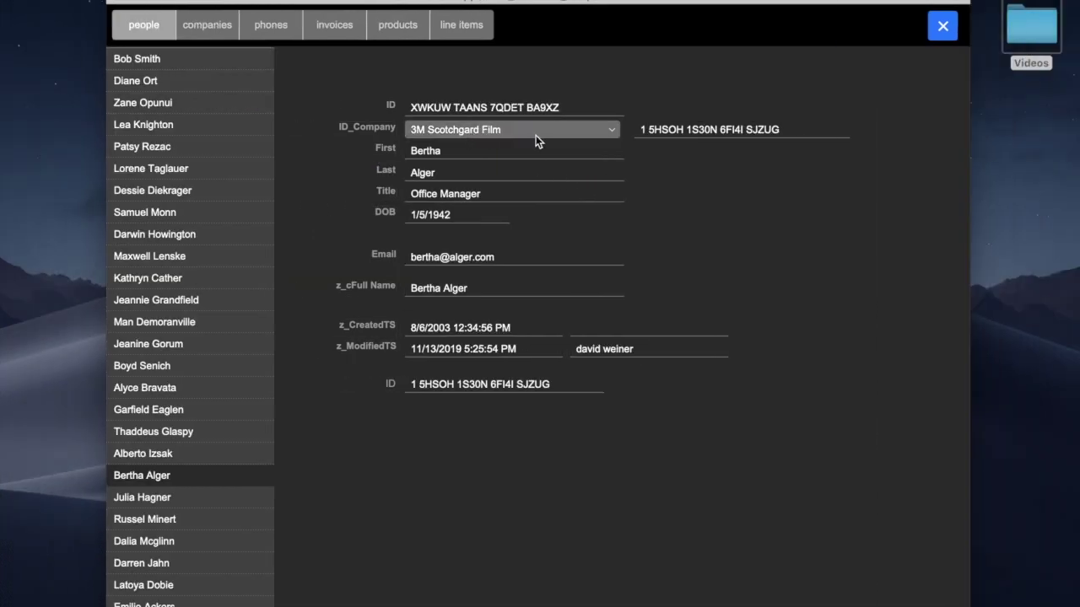
Step: Check the company list of the drop-down ID_Company field, and compare both ID_Company fields' control settings in Layout mode
click(737, 133)
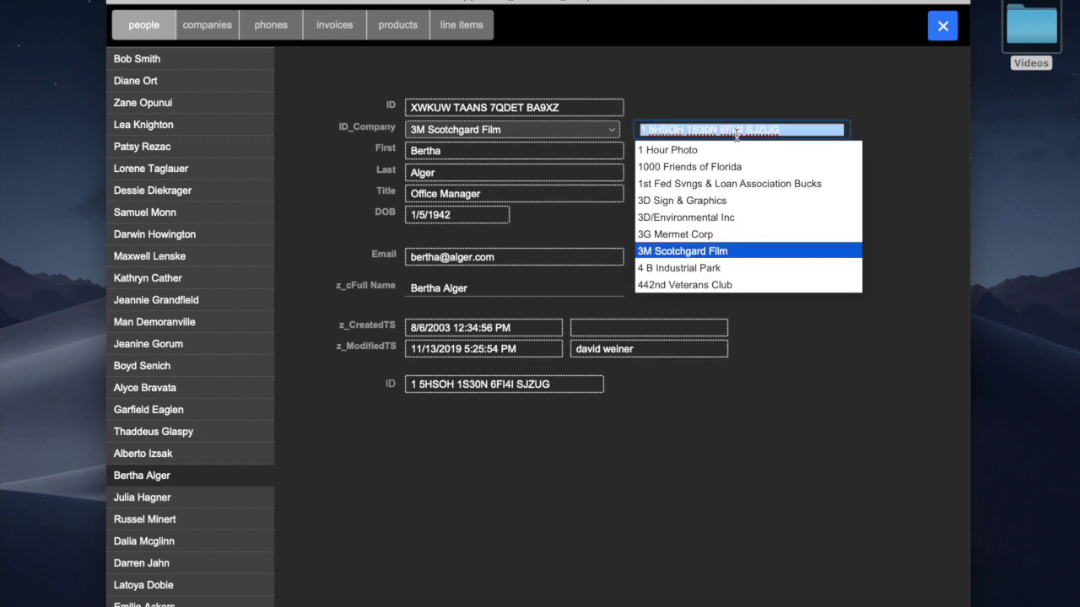
click(913, 132)
key(super+l)
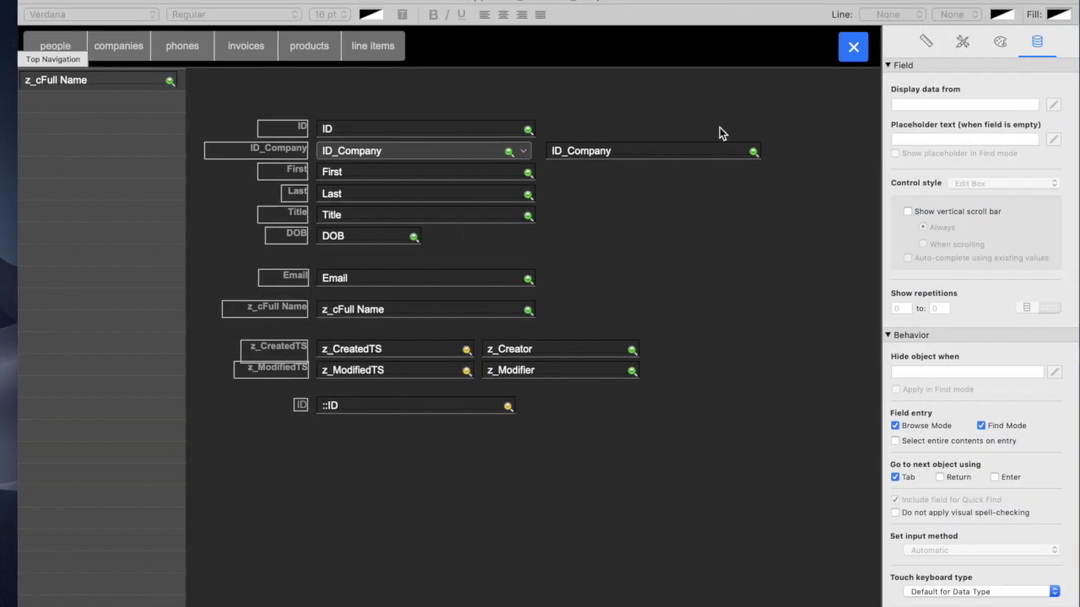
click(643, 150)
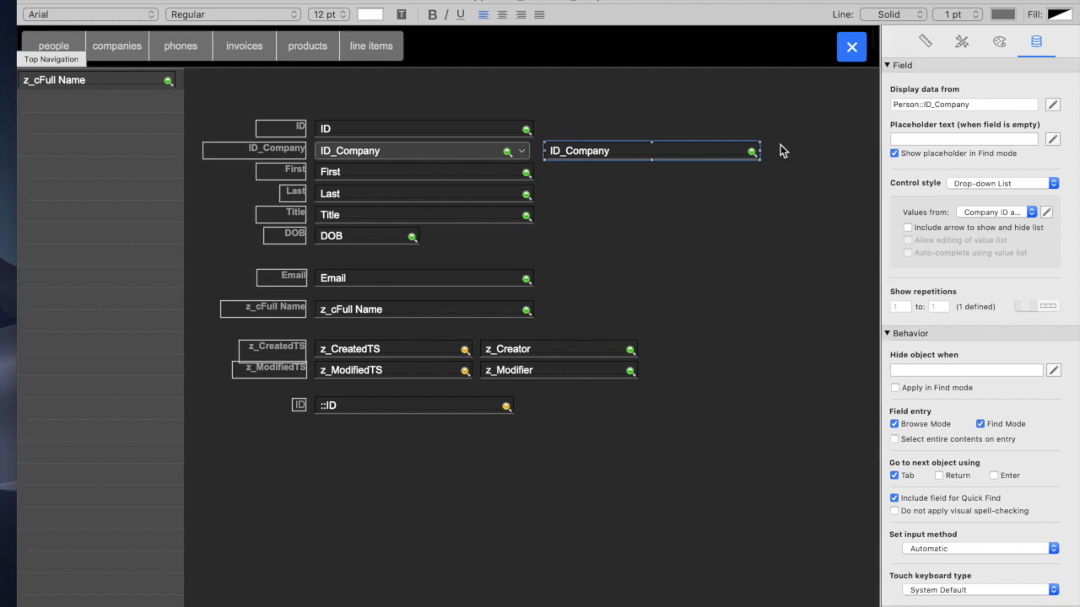
click(493, 152)
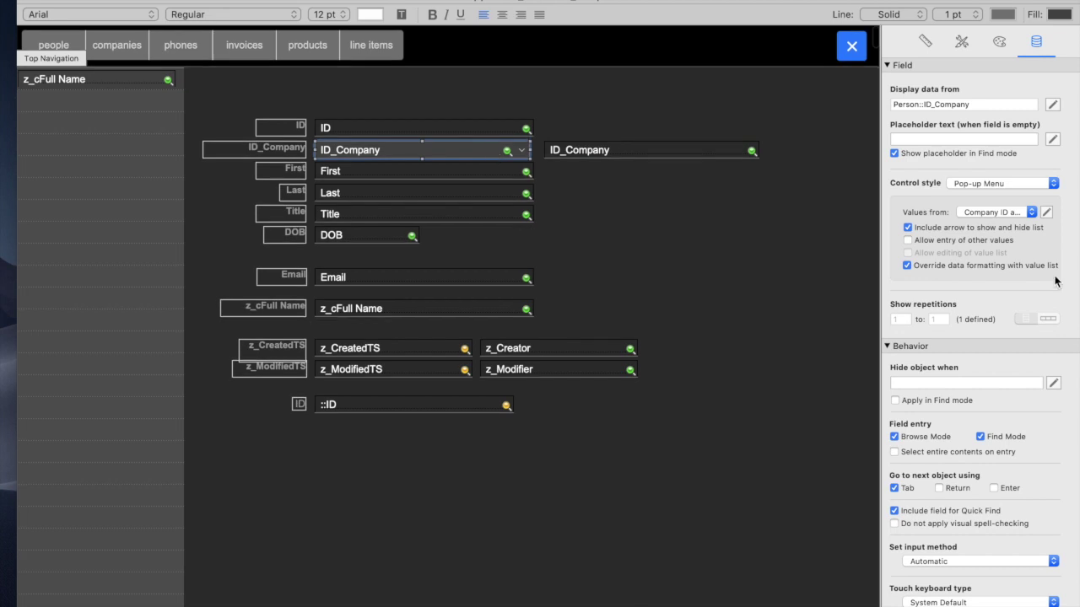
click(683, 155)
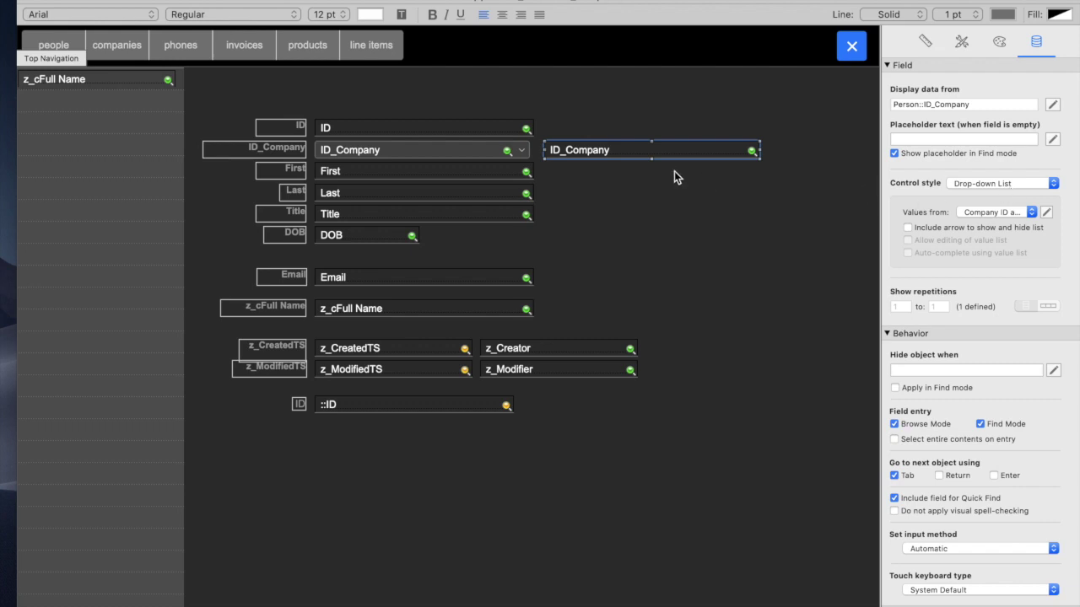
Step: Stack the drop-down ID_Company field directly behind the pop-up ID_Company field so both occupy the same spot
click(479, 151)
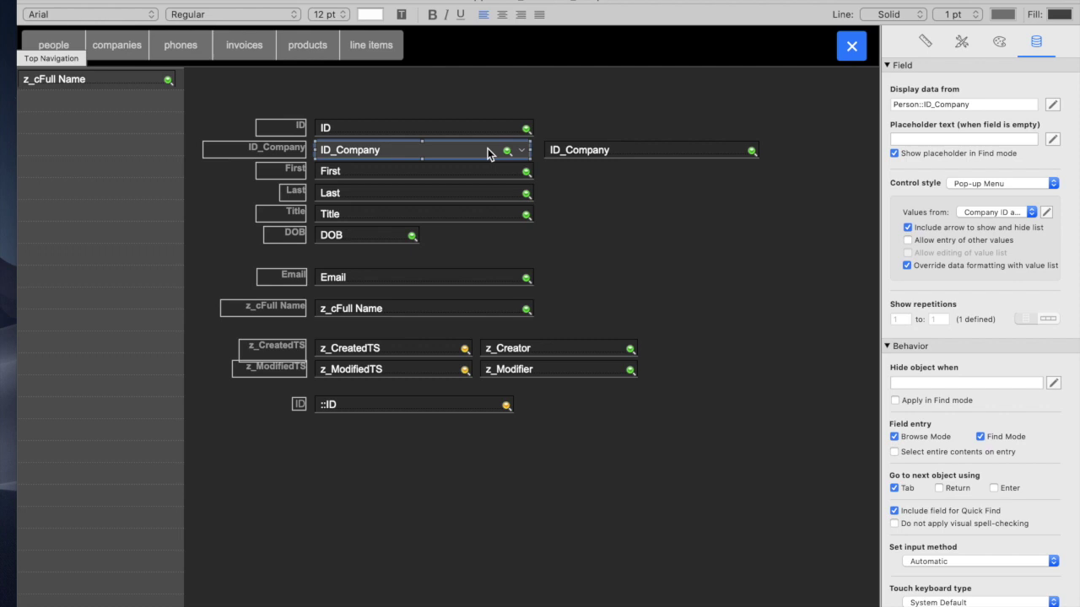
drag(613, 151, 386, 153)
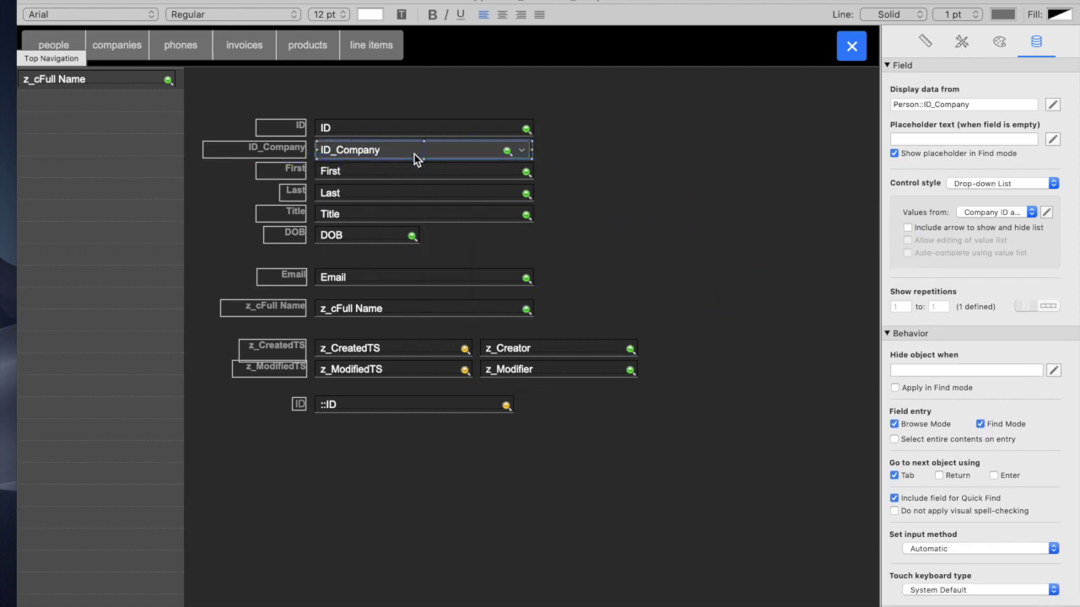
click(623, 155)
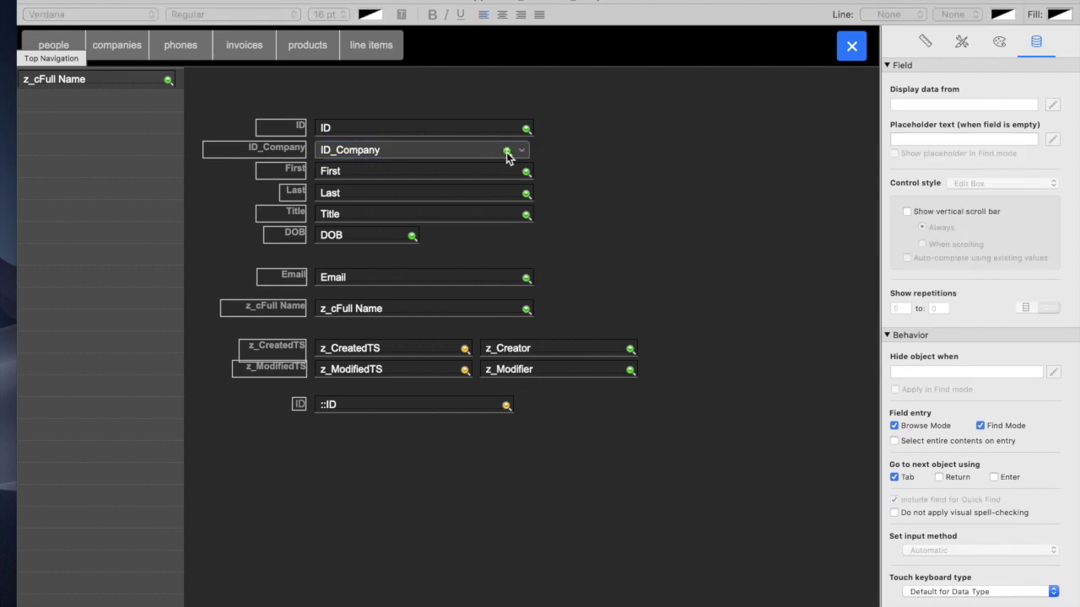
Step: Disable Browse Mode field entry for the pop-up ID_Company field and return to Browse mode
click(523, 158)
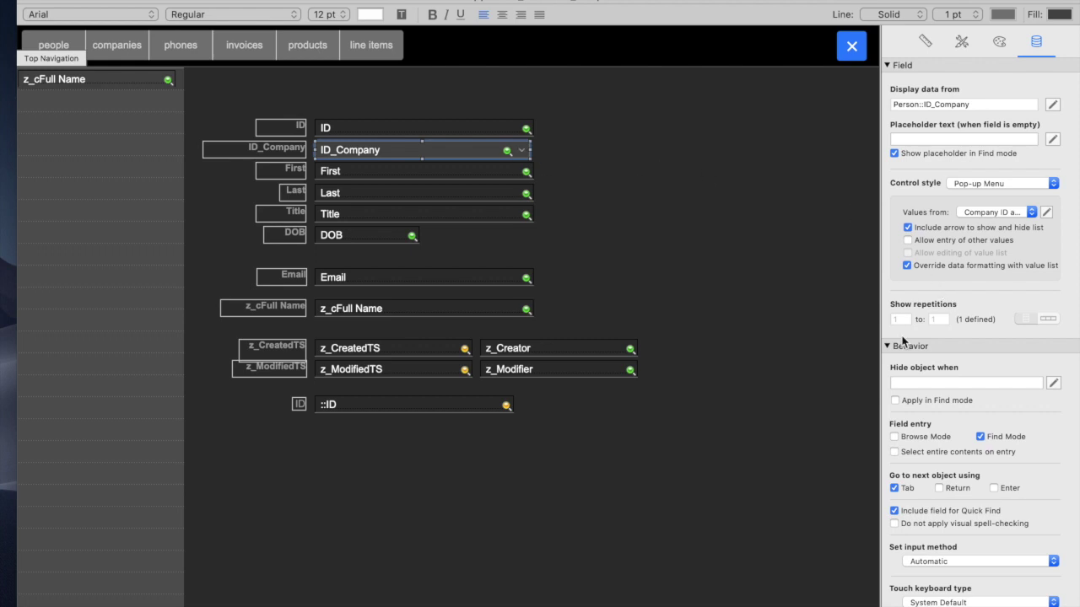
key(super+b)
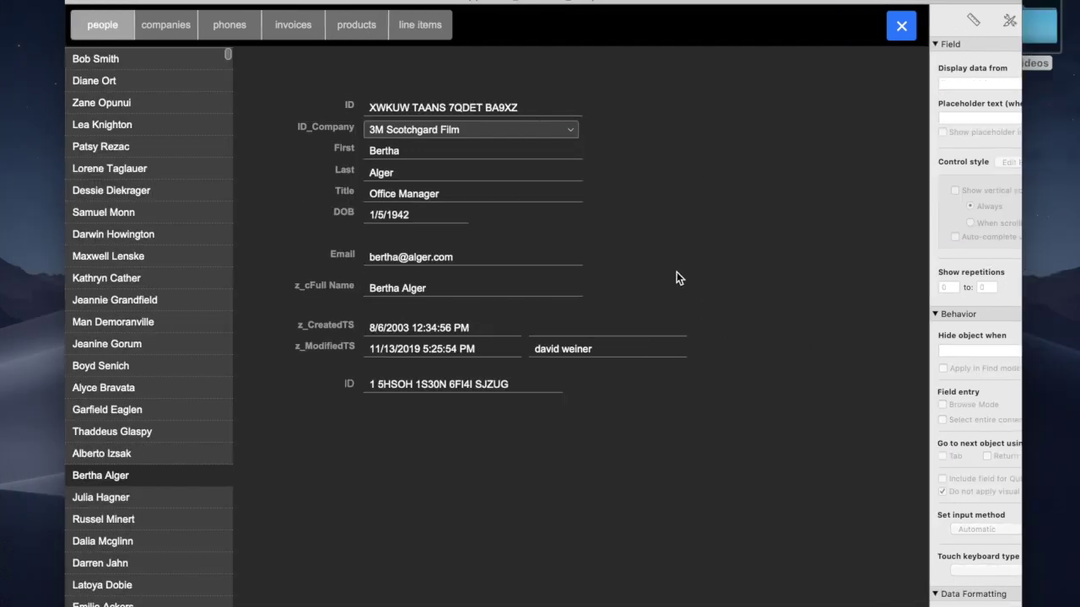
Step: Find Type Connection by its first letters in the ID_Company list, choose it as the person's company and commit the record
click(577, 132)
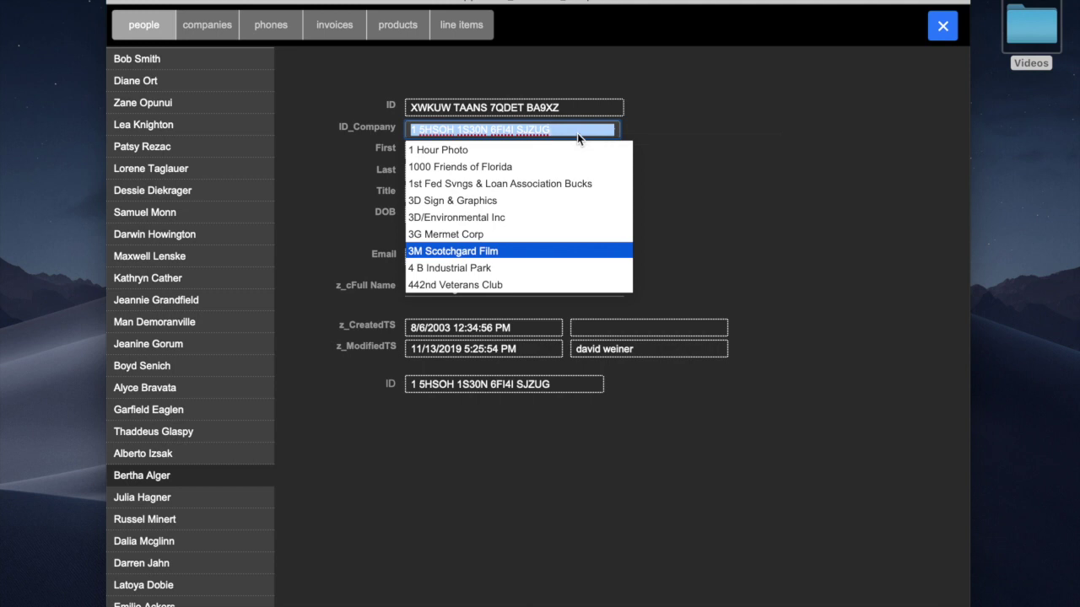
text(typ)
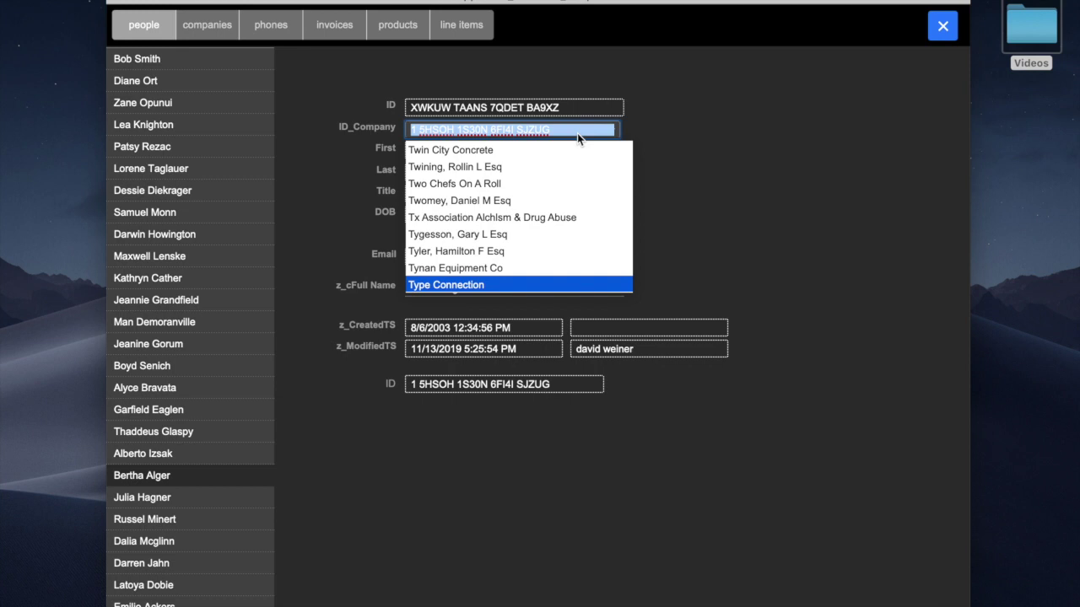
key(Return)
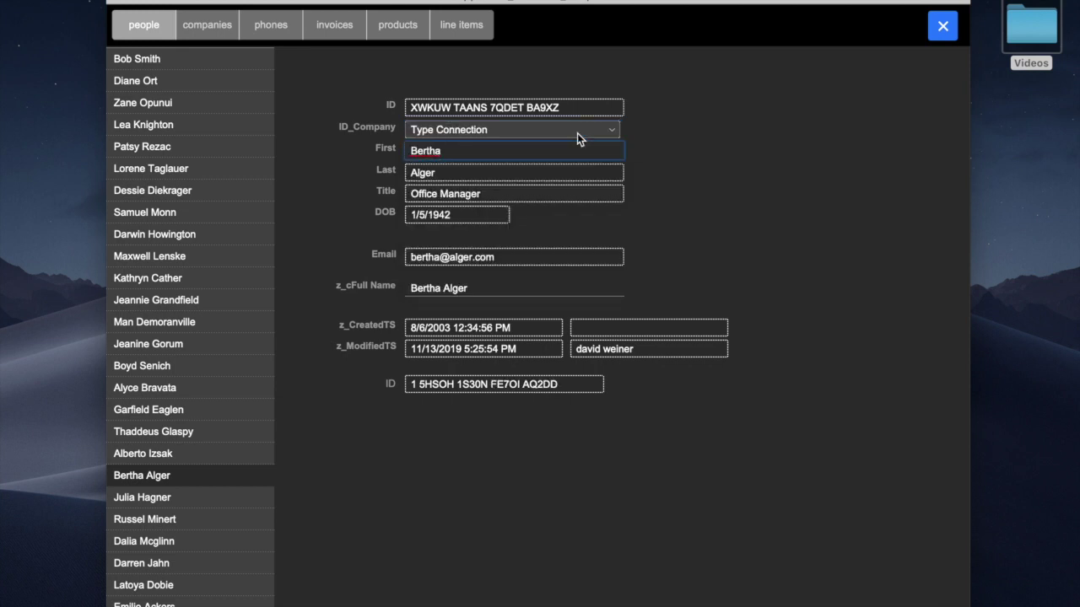
click(655, 133)
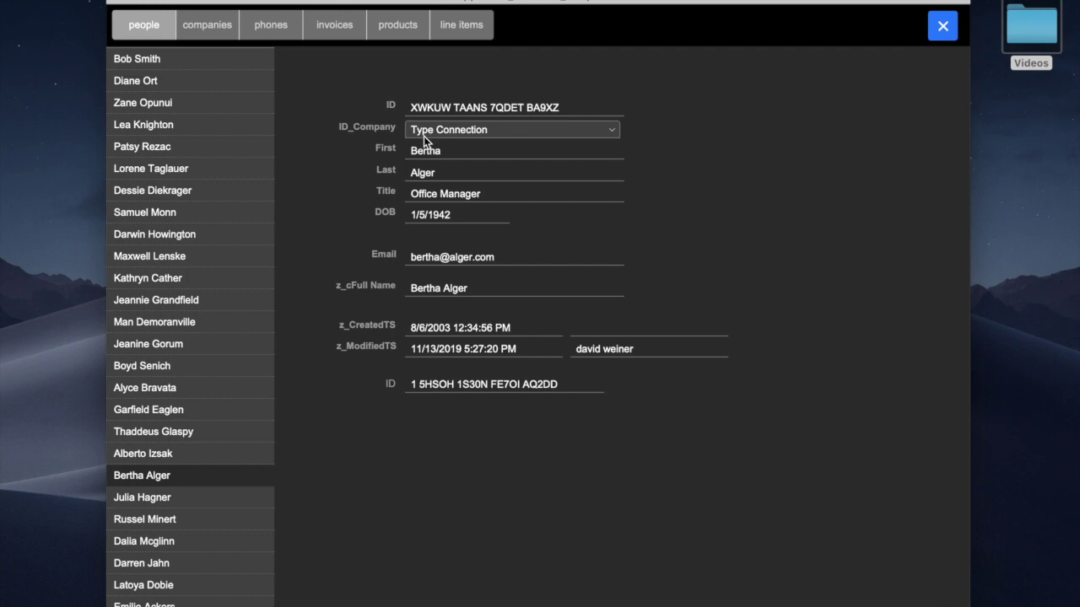
Step: Choose a company named after a person, under S further up the ID_Company list, and commit the record
click(511, 132)
scroll(547, 195, up, 1)
scroll(549, 202, up, 15)
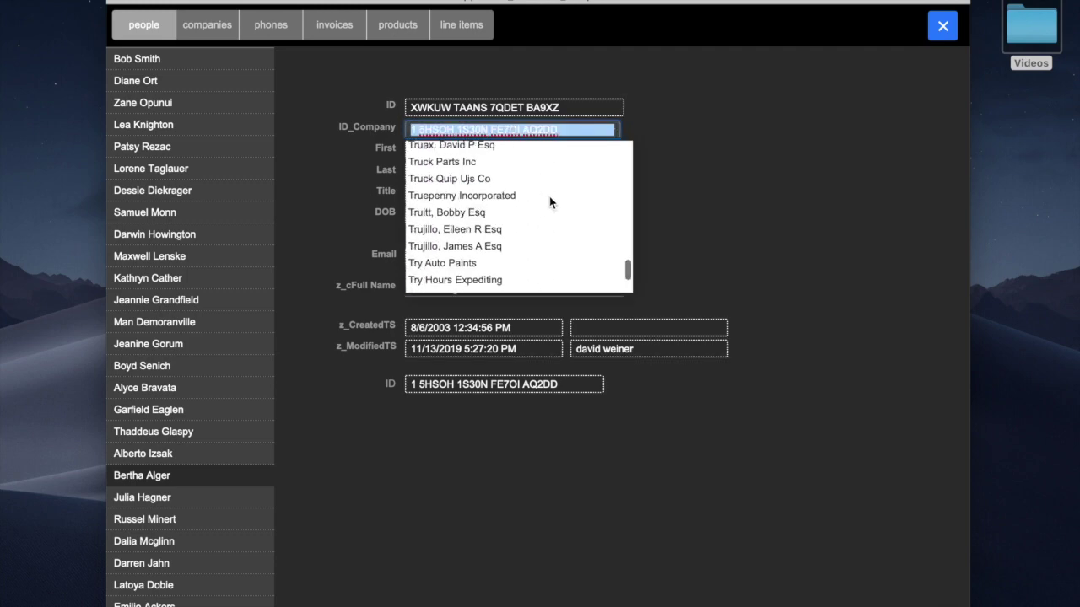
click(489, 200)
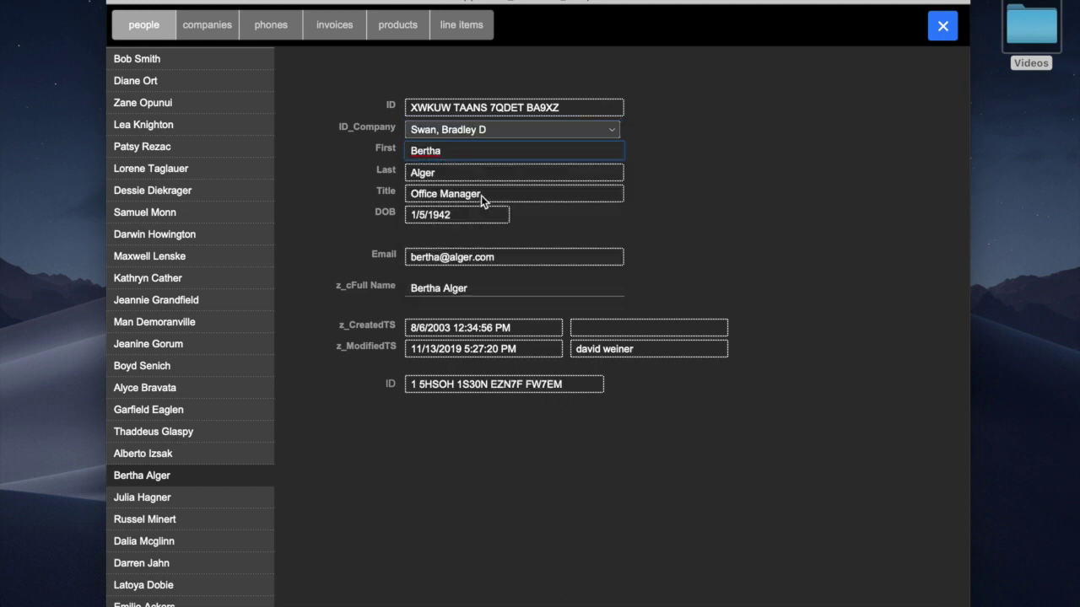
click(360, 147)
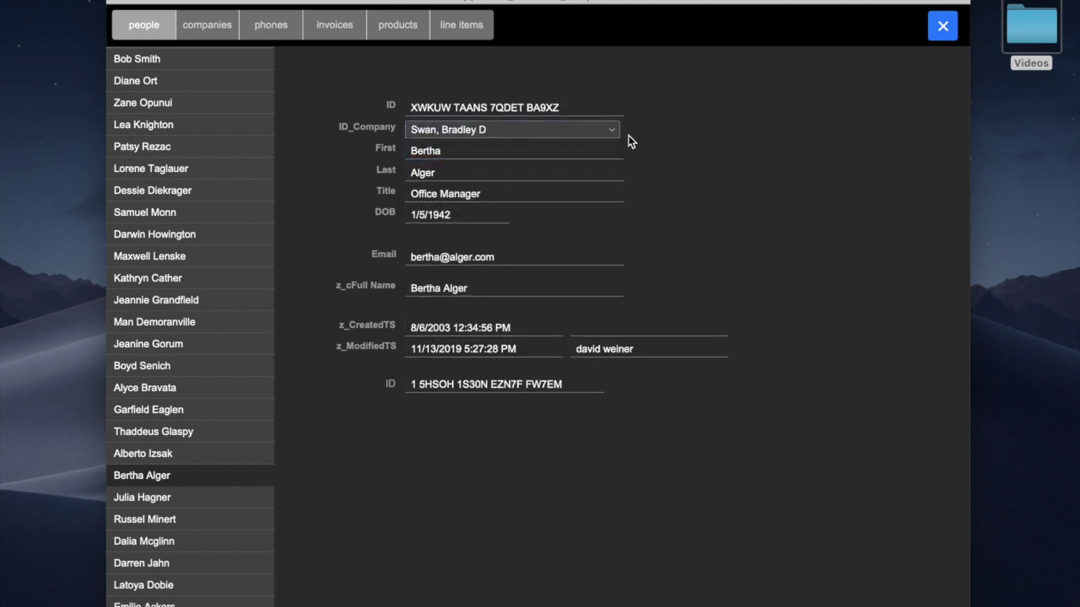